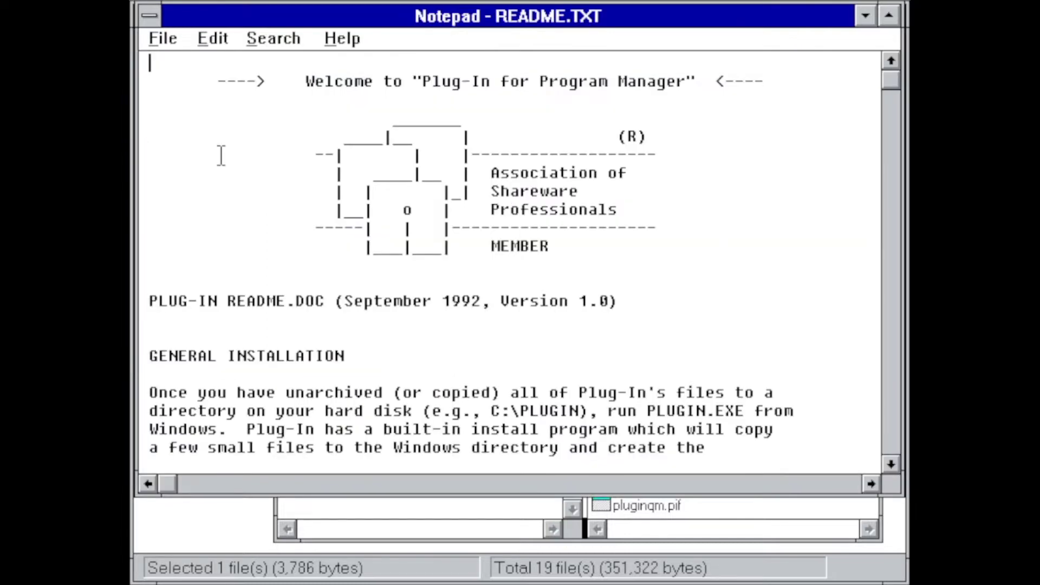
Scroll down the README to the general installation instructions.
key("Down")
key("Down")
key("Down")
key("Down")
key("Down")
key("Down")
key("Down")
key("Down")
key("Down")
key("Down")
key("Down")
key("Down")
key("Down")
key("Down")
key("Down")
key("Down")
key("Down")
key("Down")
key("Down")
key("Down")
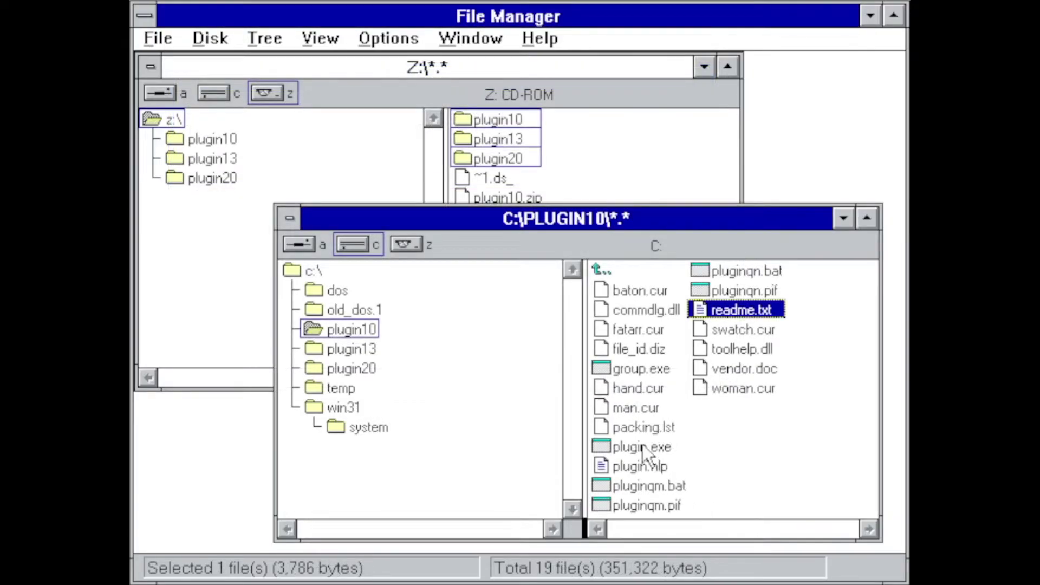
Install Plug-In from C:\PLUGIN10\plugin.exe with custom cursors enabled, dismissing the registration notice.
left_click(643, 445)
double_click(643, 448)
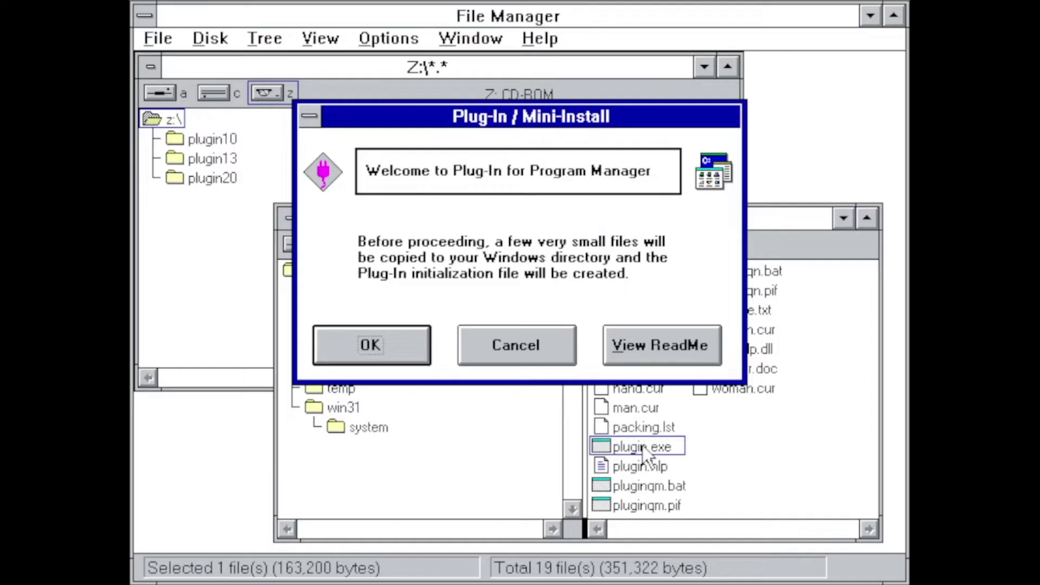
left_click(391, 339)
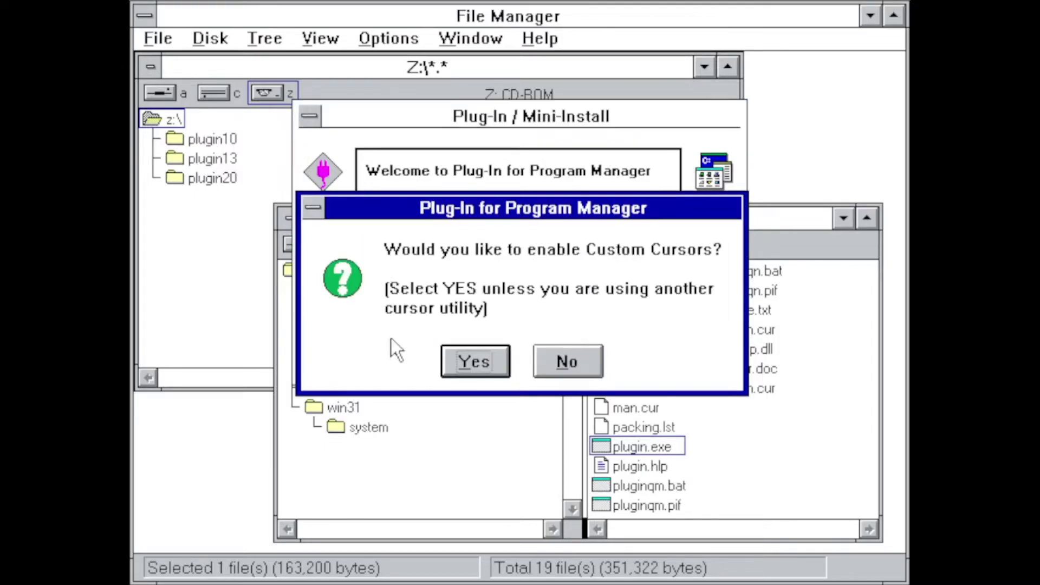
left_click(457, 361)
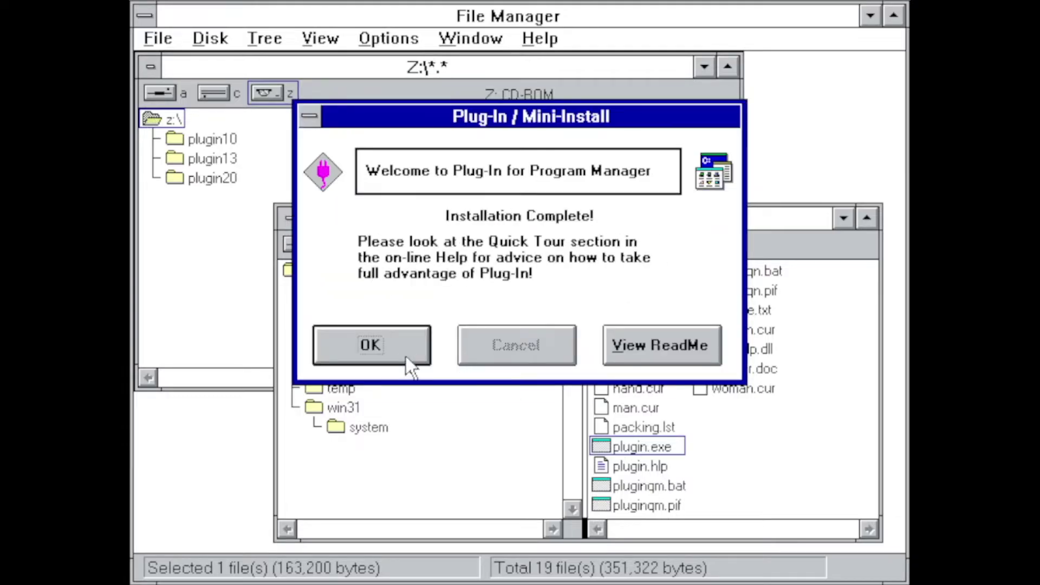
left_click(406, 356)
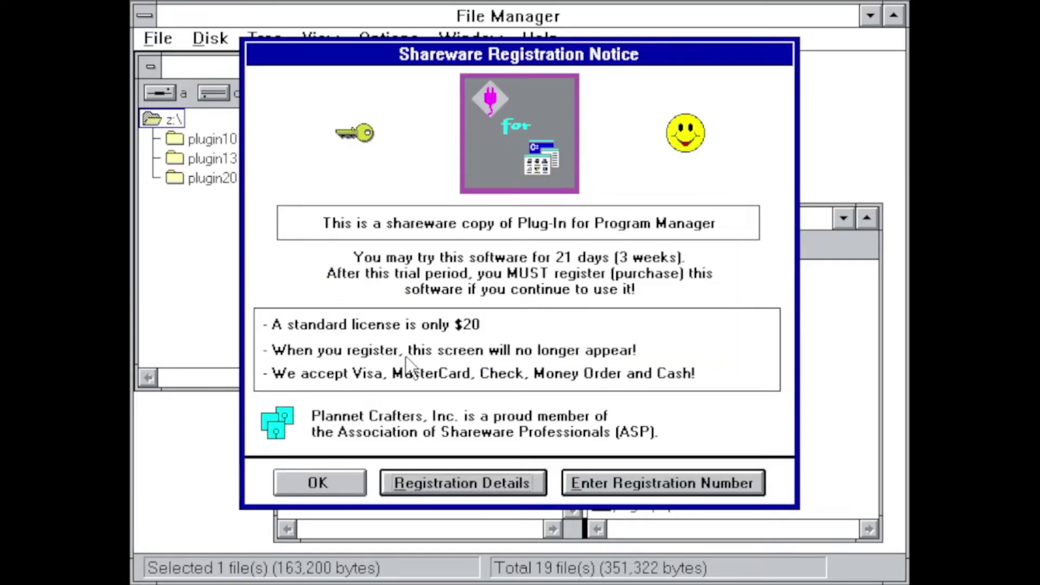
left_click(342, 478)
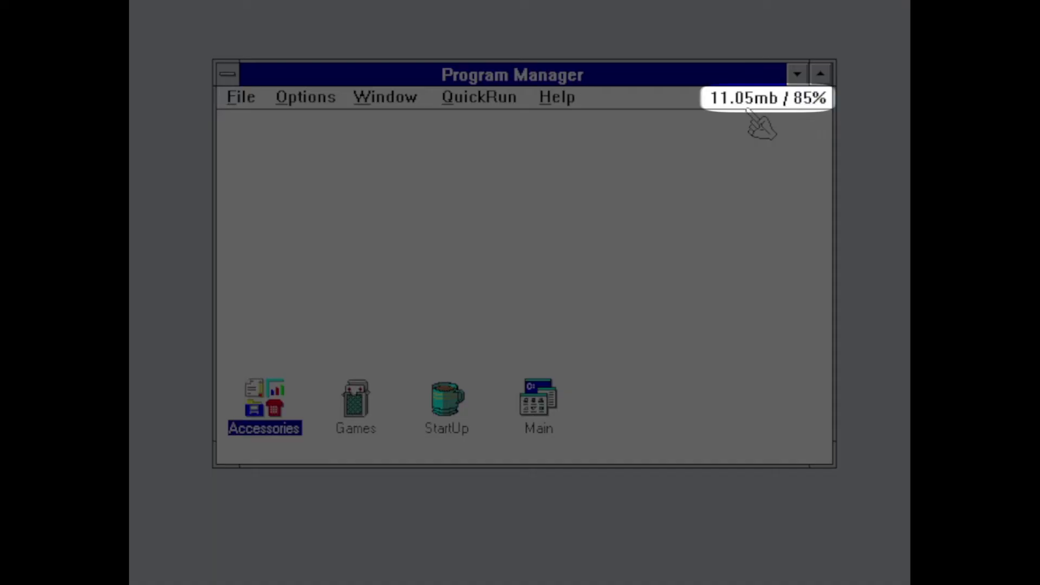
Show the QuickRun menu (Alt+Q) listing Notepad, Control Panel, Solitaire, Calendar and DOS Shell.
key("alt+q")
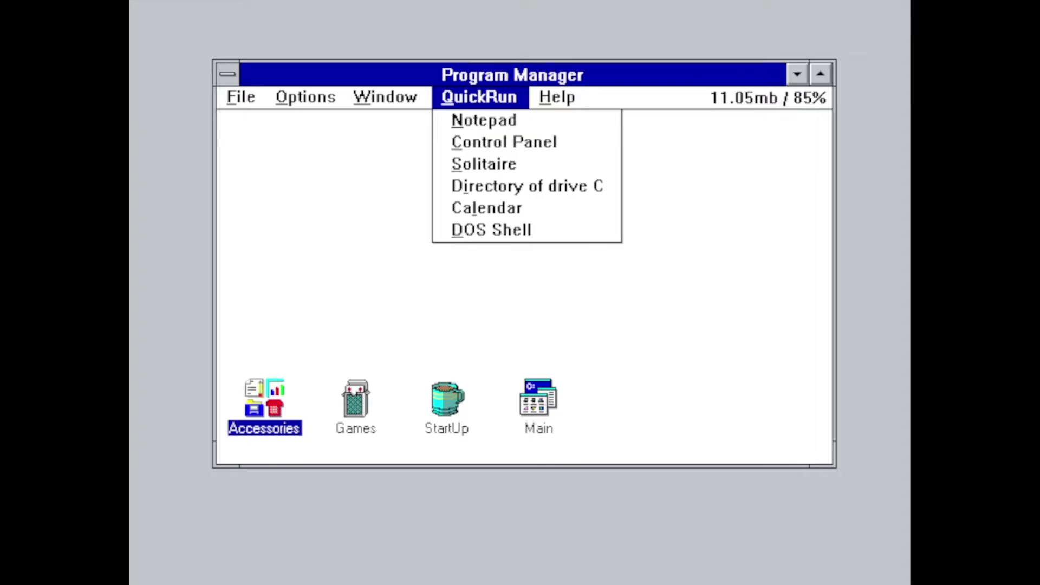
View the Options > System Info report, then open the Configure Plug-In dialog.
left_click(305, 98)
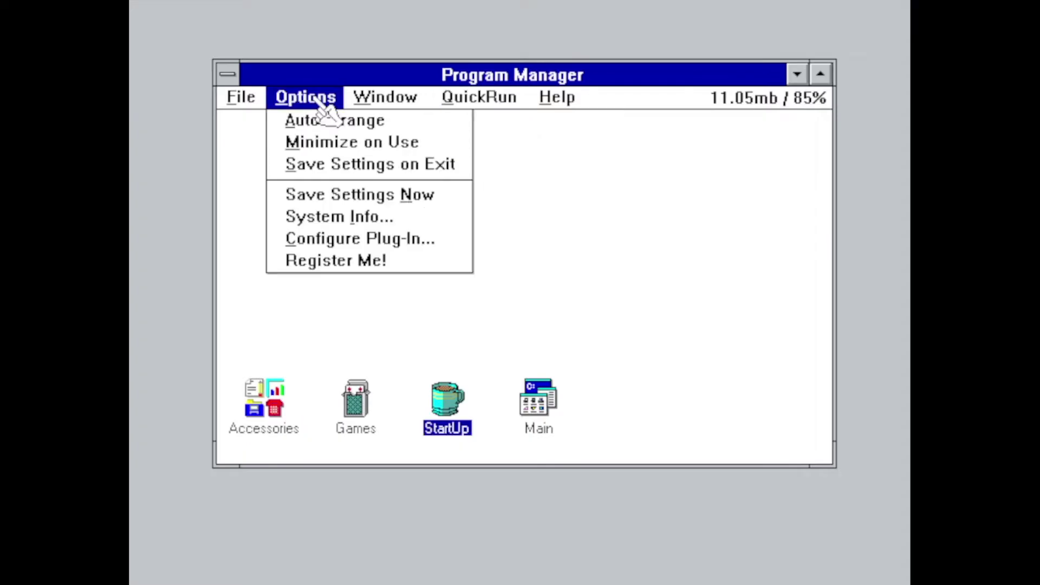
left_click(371, 219)
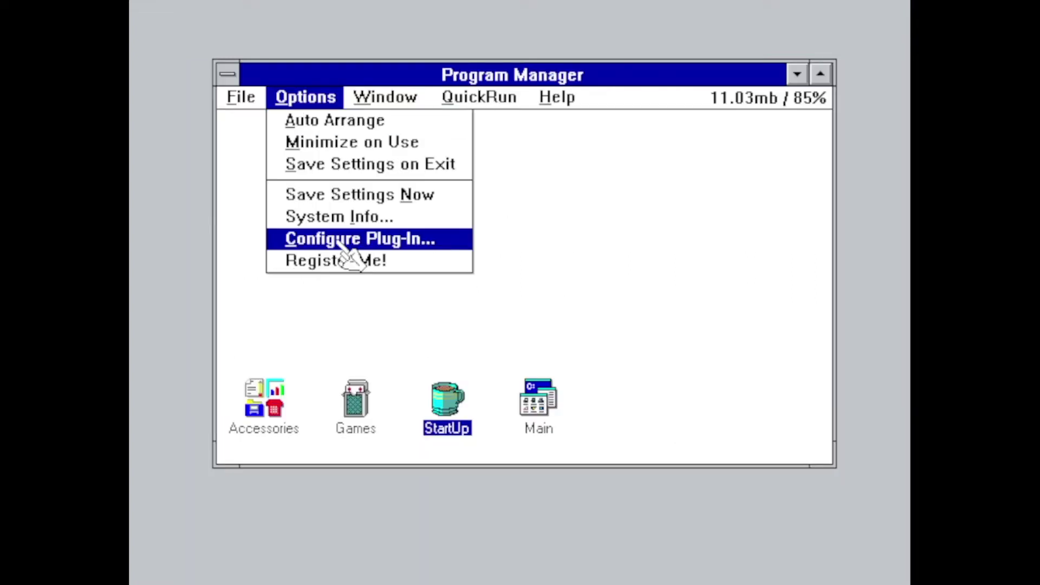
left_click(342, 238)
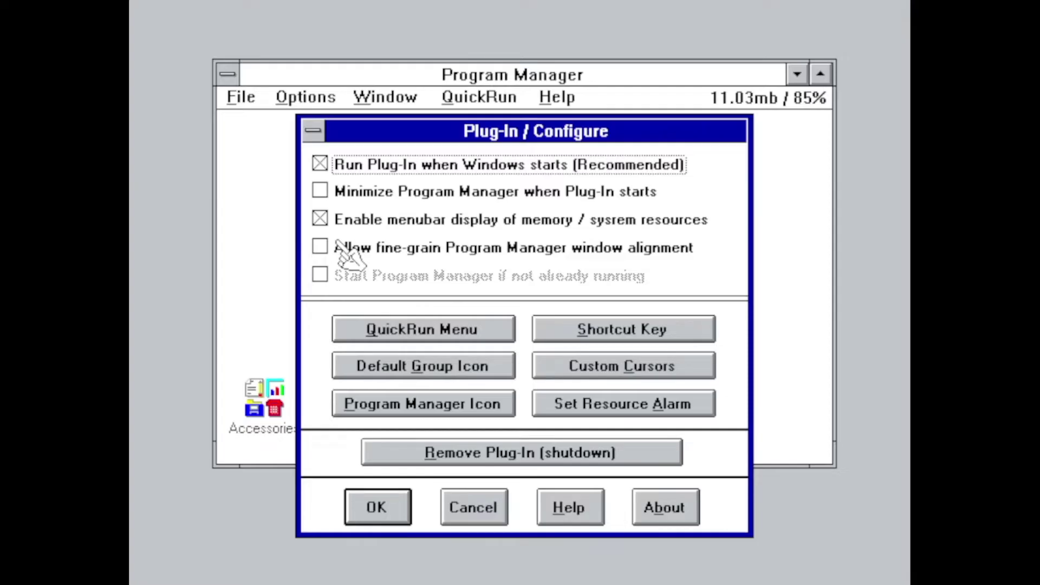
left_click(654, 374)
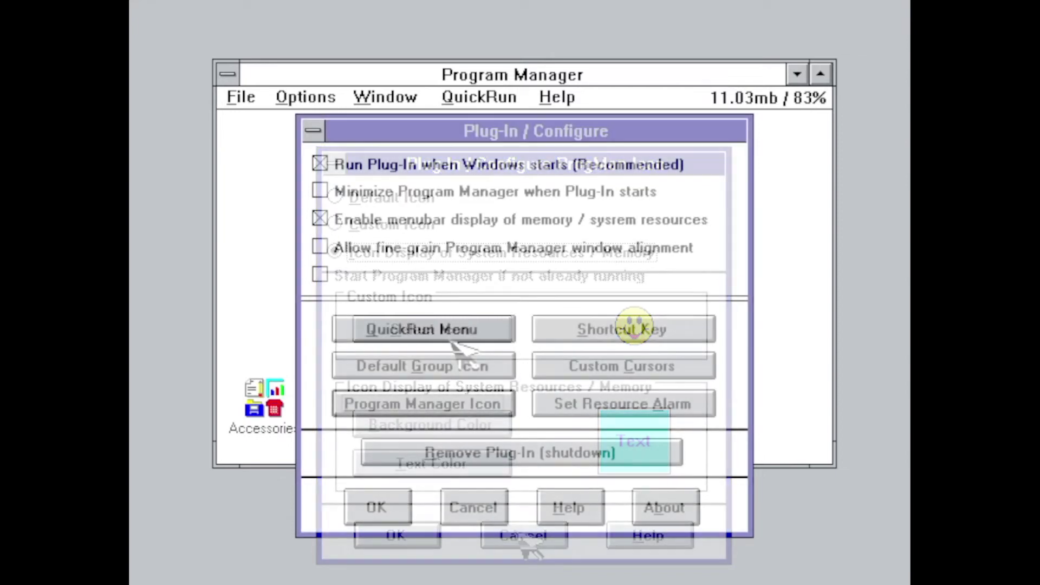
Review the QuickRun Menu entries list and the Plug-In Shortcut Key setting.
left_click(466, 329)
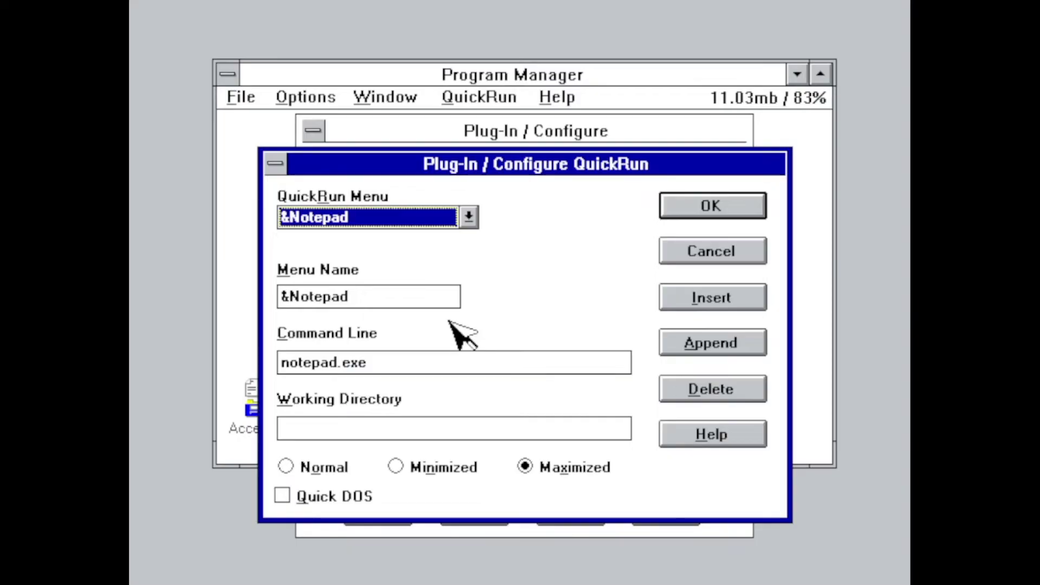
left_click(434, 223)
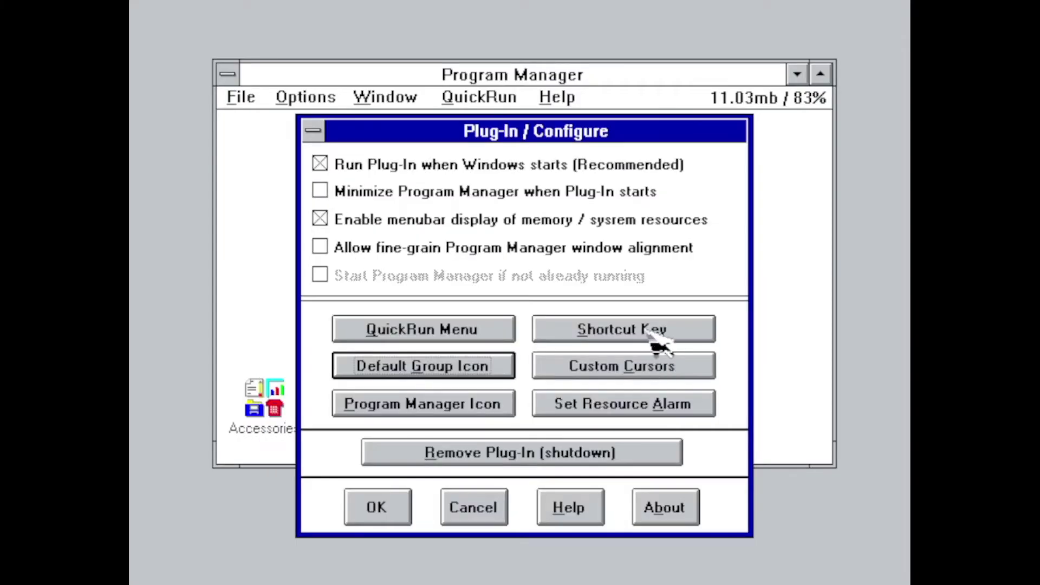
left_click(650, 331)
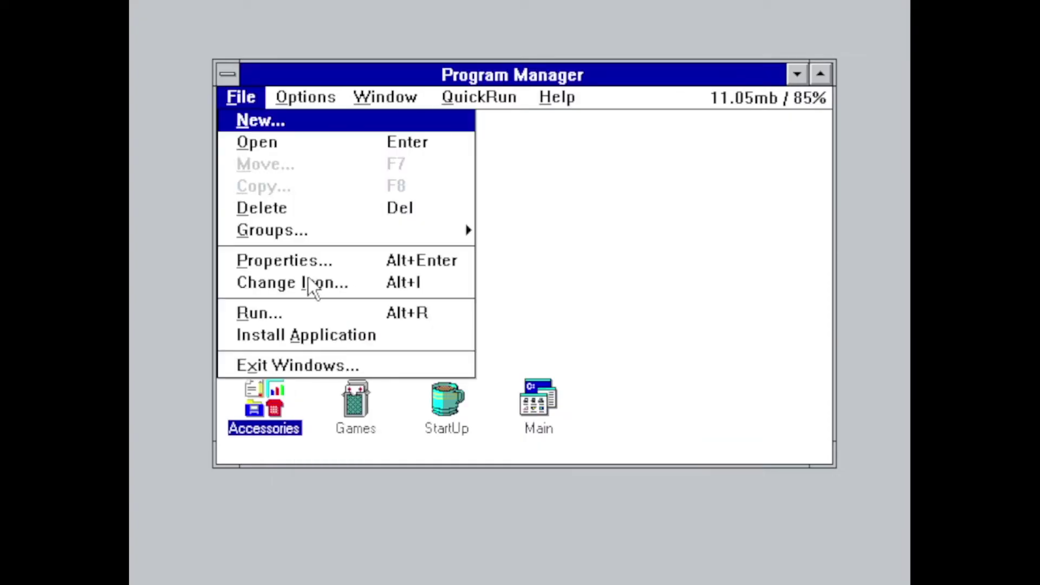
Change the Accessories group's icon, then try File > Install Application from floppy.
left_click(309, 282)
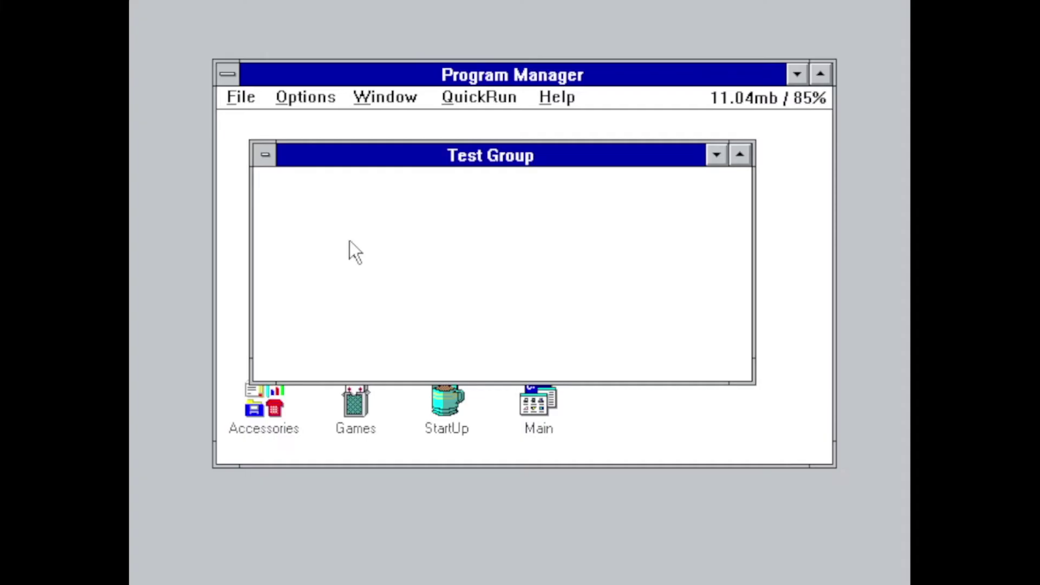
left_click(241, 96)
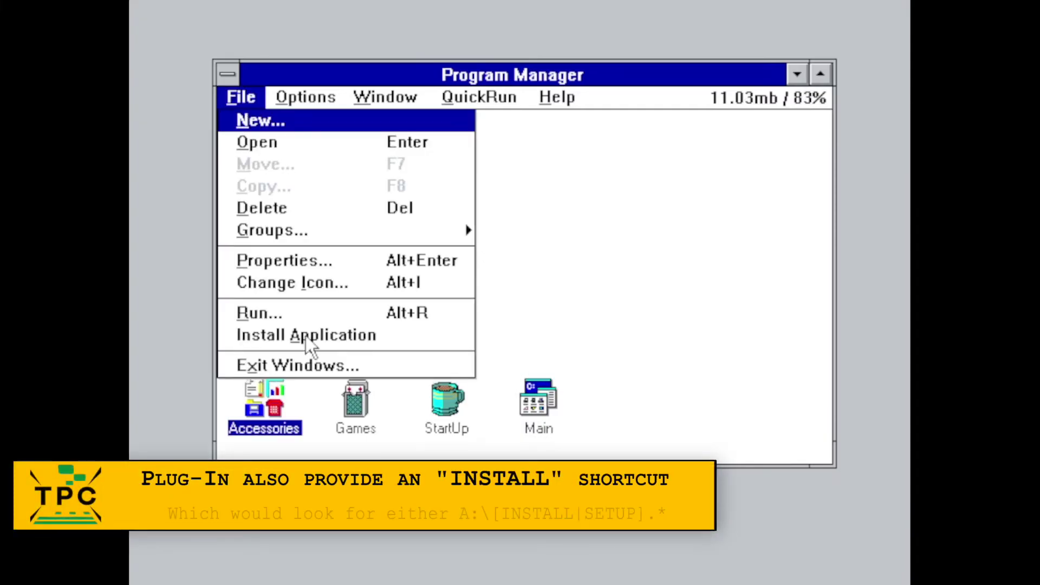
left_click(304, 336)
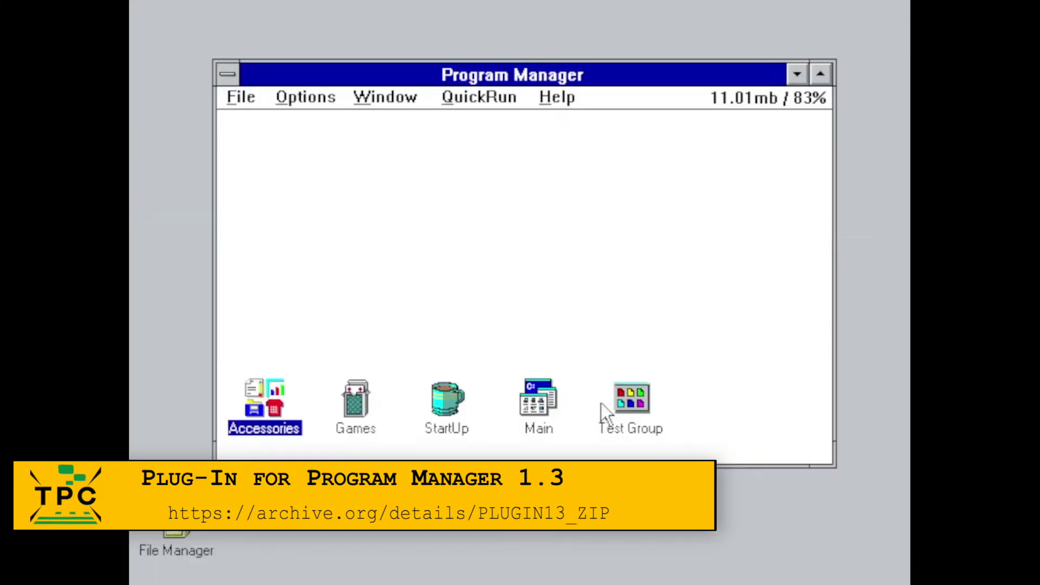
Open Test Group and create a new program group named 'test 1'.
double_click(601, 409)
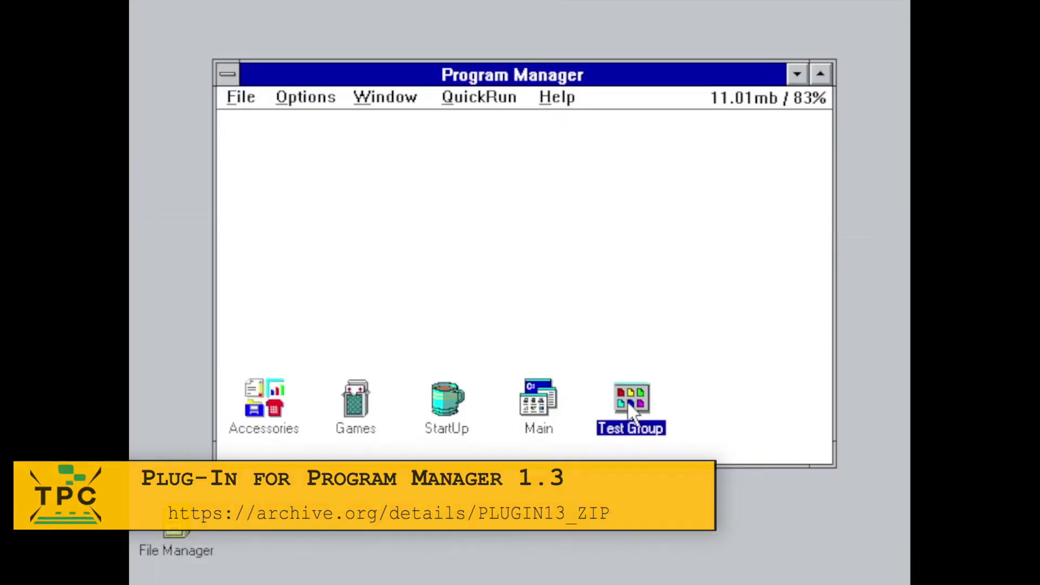
left_click(243, 100)
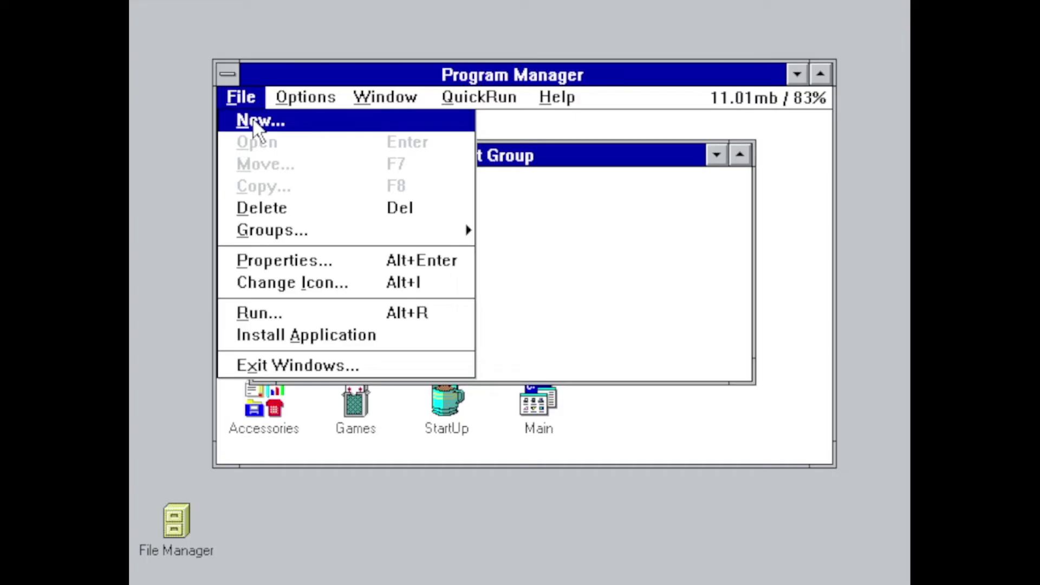
left_click(256, 121)
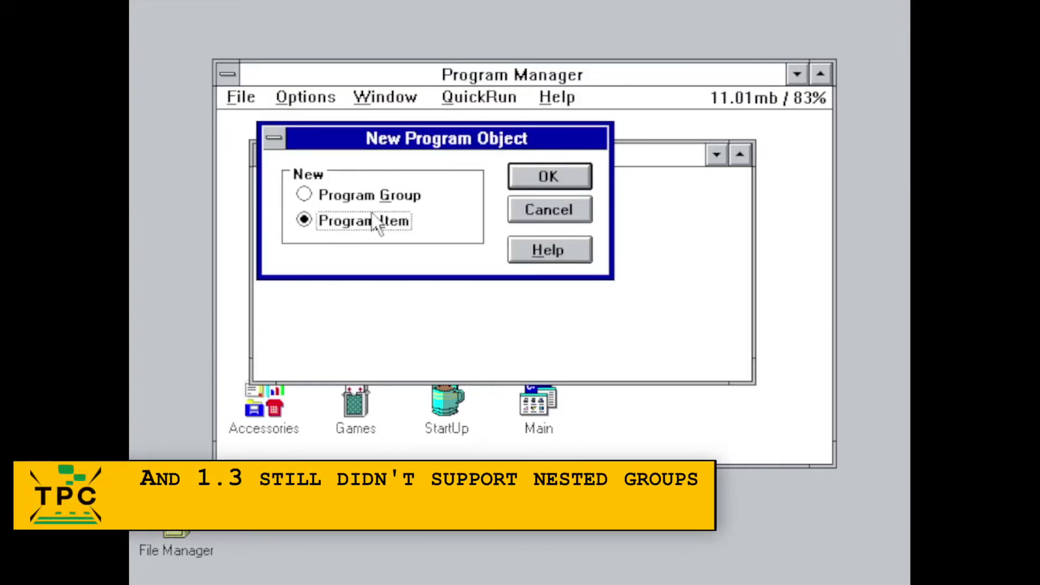
left_click(386, 202)
left_click(561, 179)
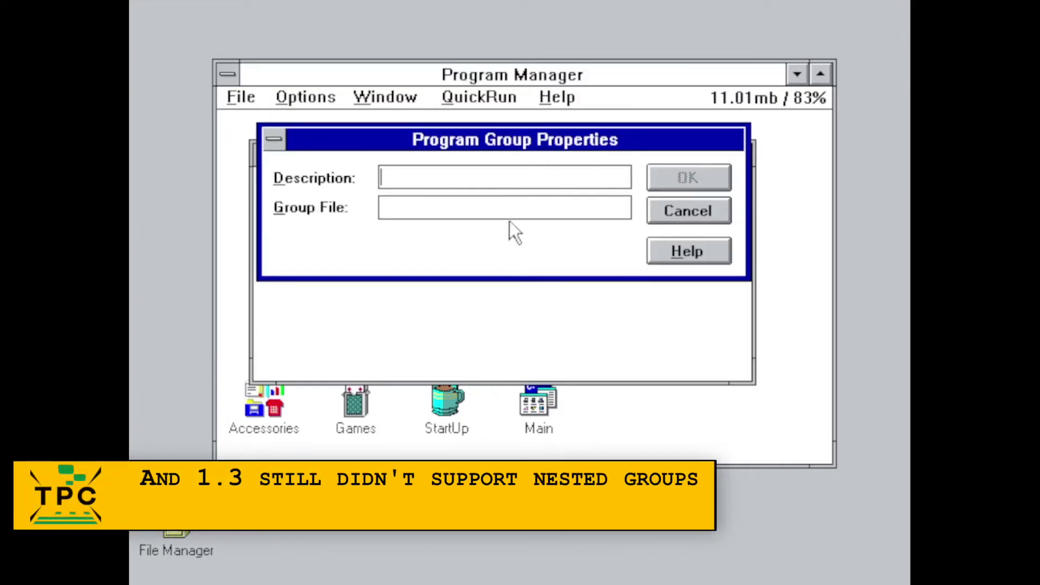
type("test 1")
key("Return")
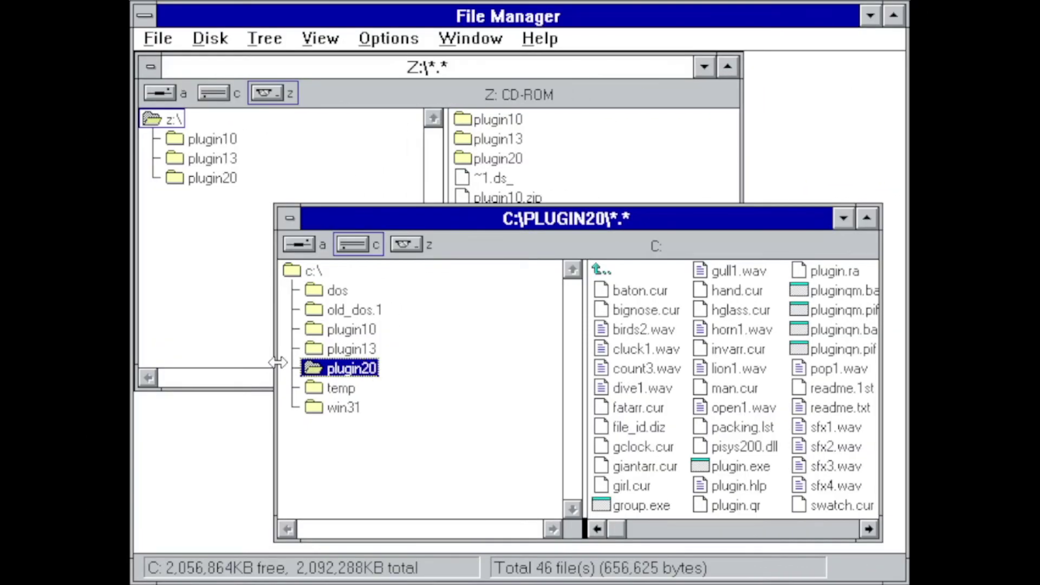
Install Plug-In from C:\PLUGIN20\plugin.exe and bring up the Nested Groups settings.
left_click(736, 470)
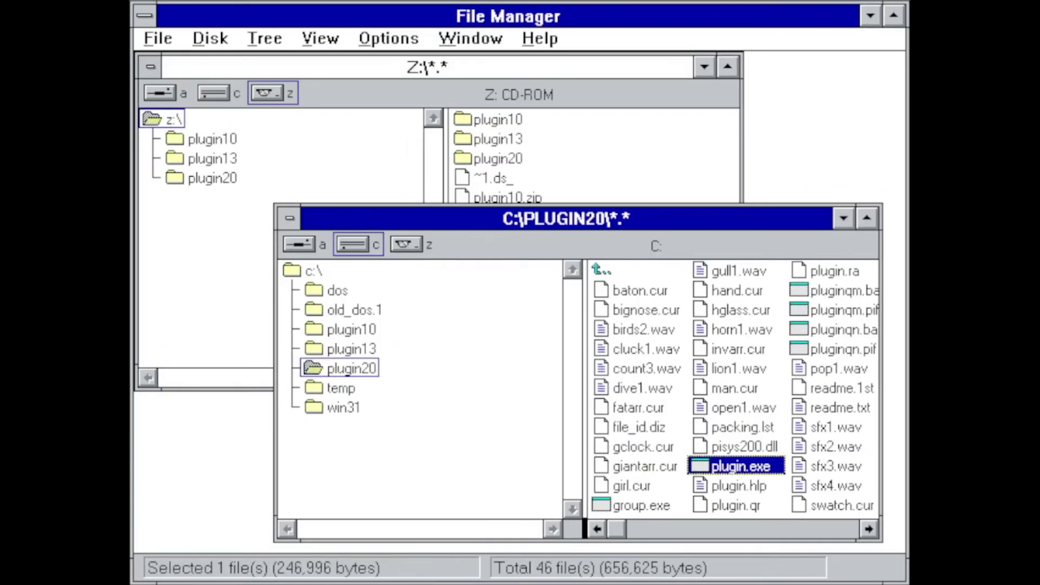
double_click(734, 470)
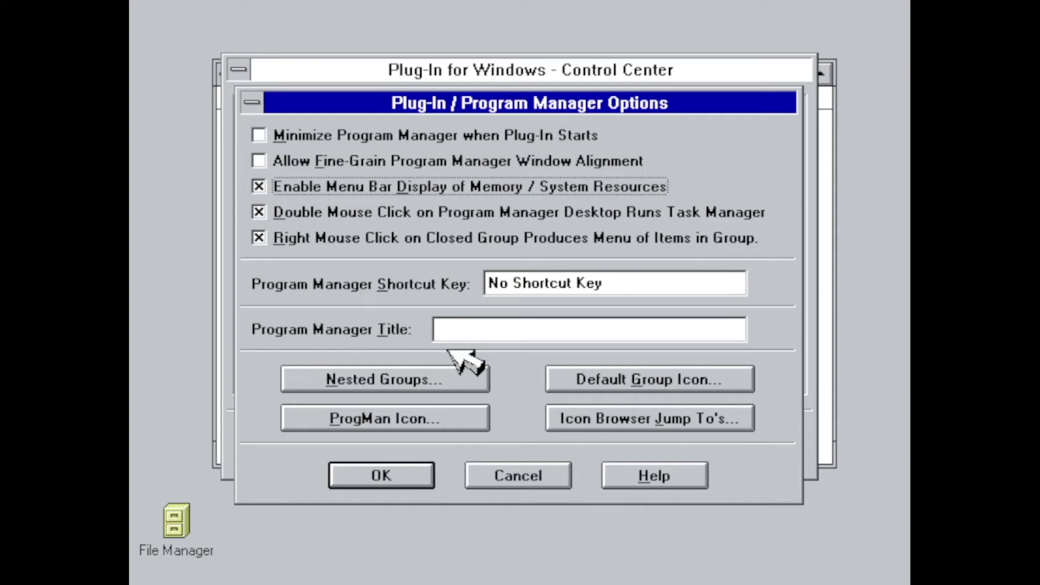
left_click(422, 382)
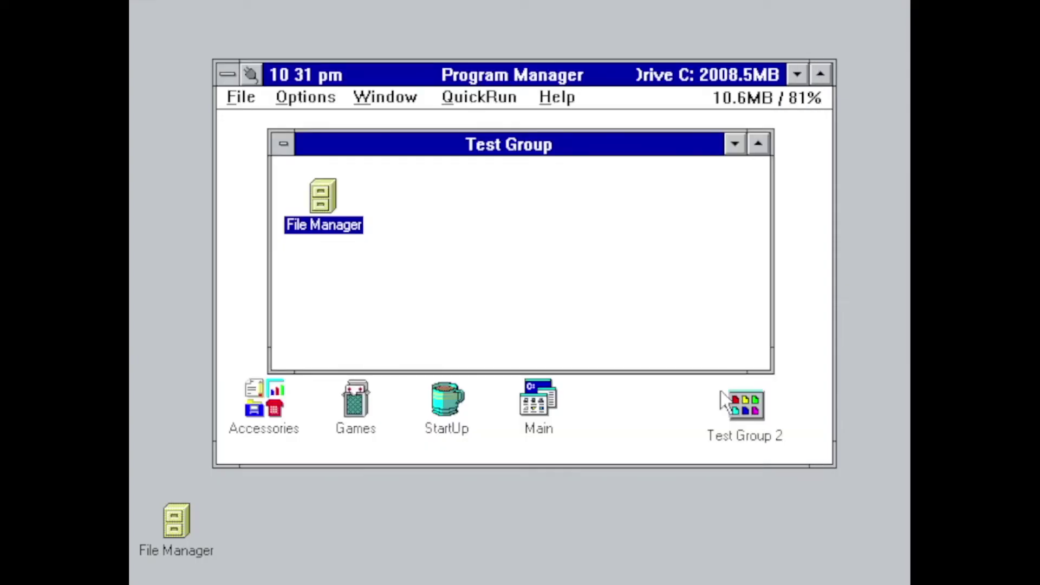
Nest Test Group 2 inside Test Group, open it, and show the Configure Cursors dialog.
left_click_drag(734, 398, 426, 192)
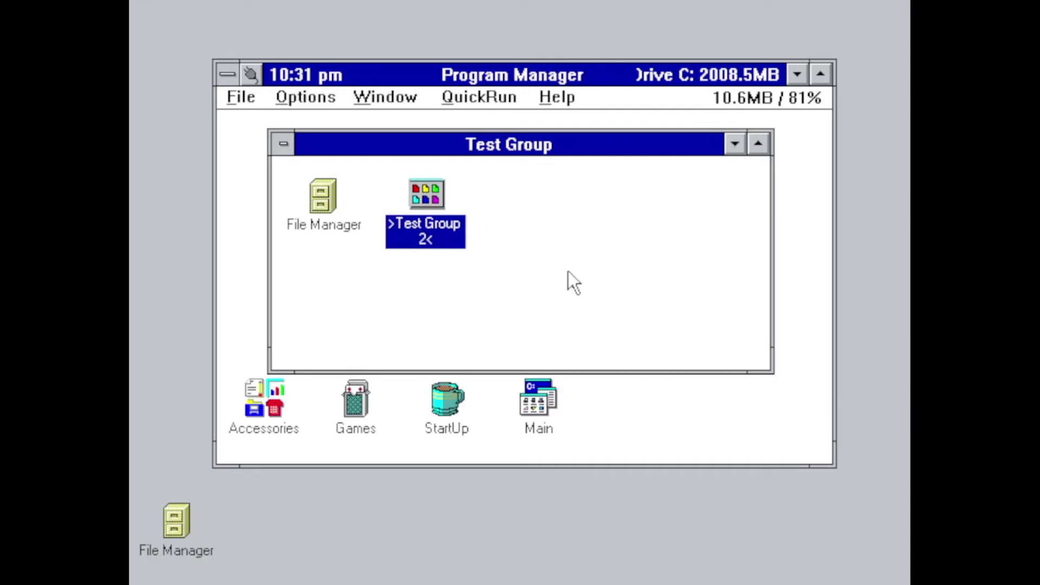
double_click(434, 201)
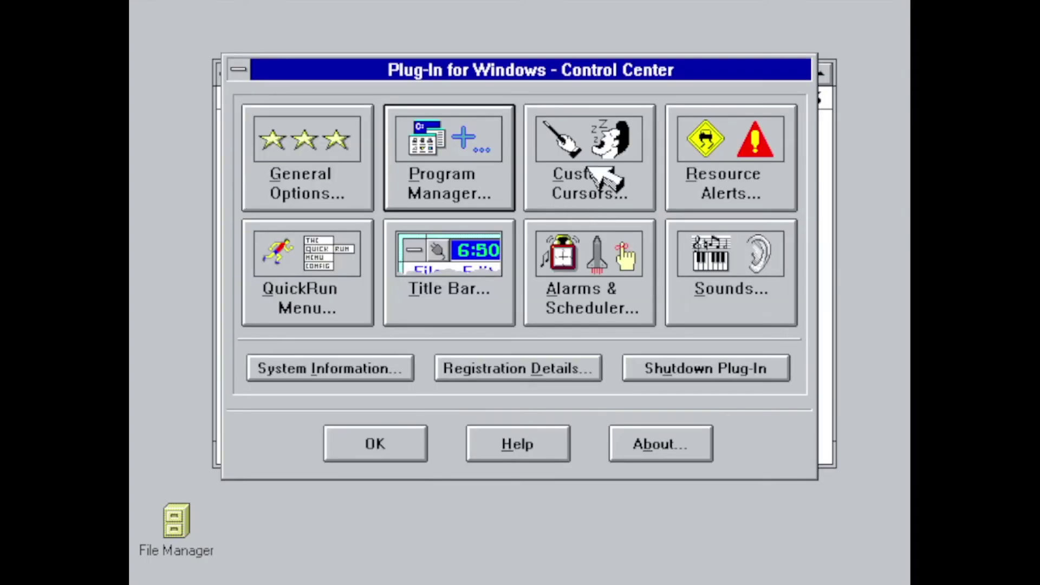
left_click(593, 168)
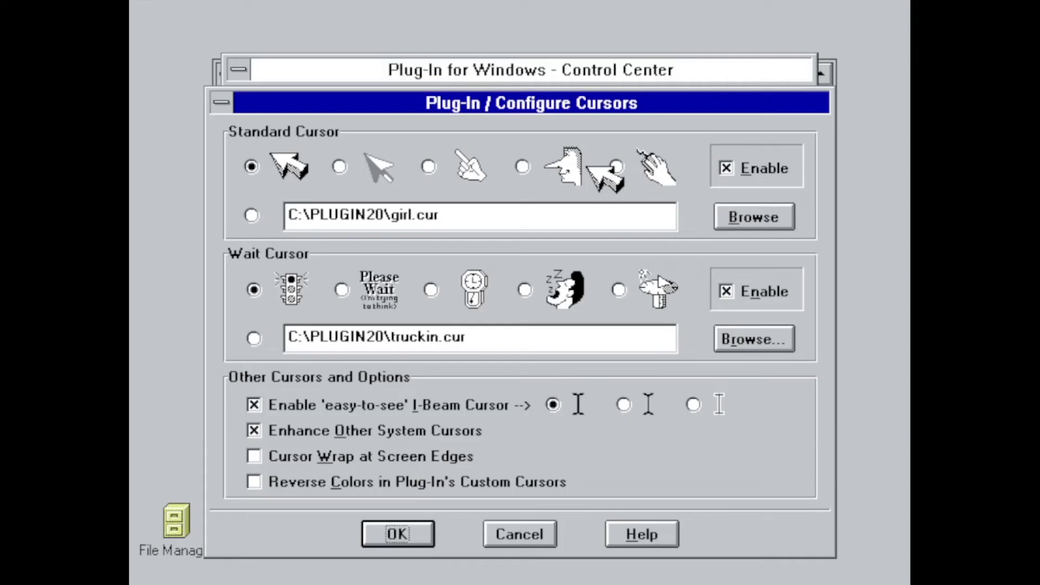
Close Configure Cursors, then review the Resource Alerts memory settings and Title Bar options.
key("Return")
left_click(747, 195)
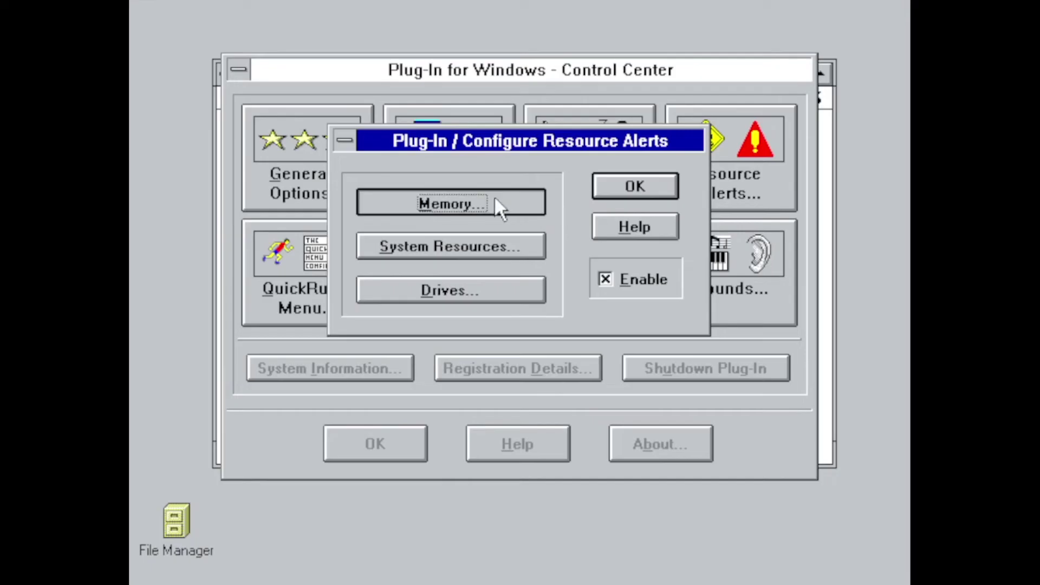
left_click(498, 204)
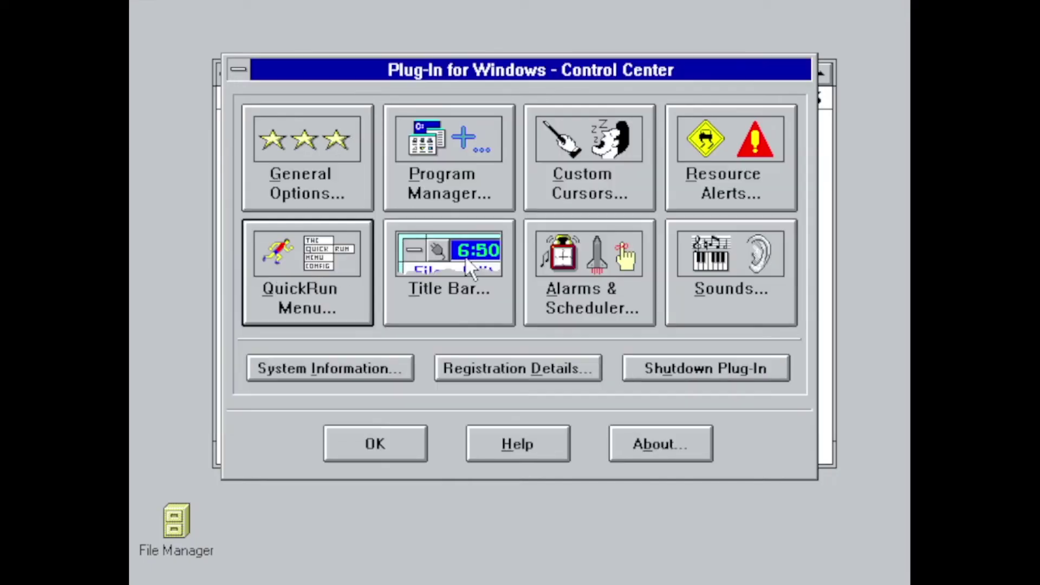
left_click(465, 255)
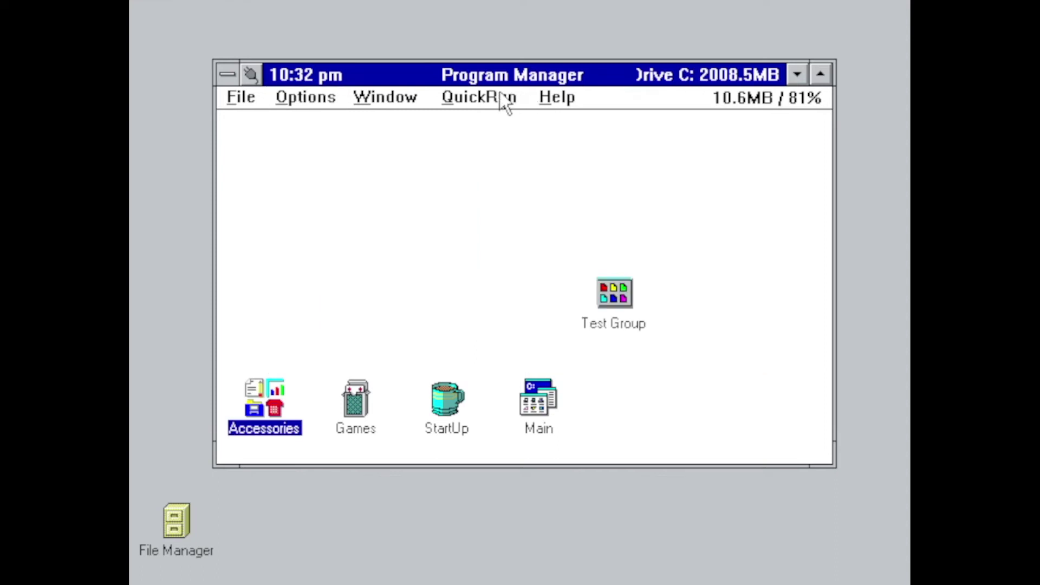
Browse the QuickRun (V1.0) entries and Configure QuickRun Menu, then switch to File Manager via Task List.
left_click(499, 96)
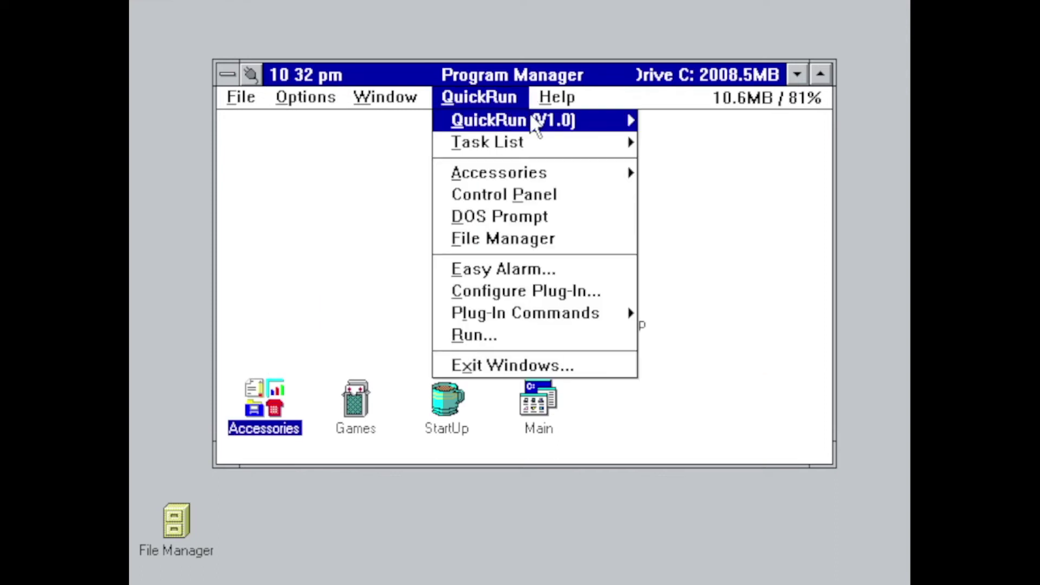
mouse_move(535, 123)
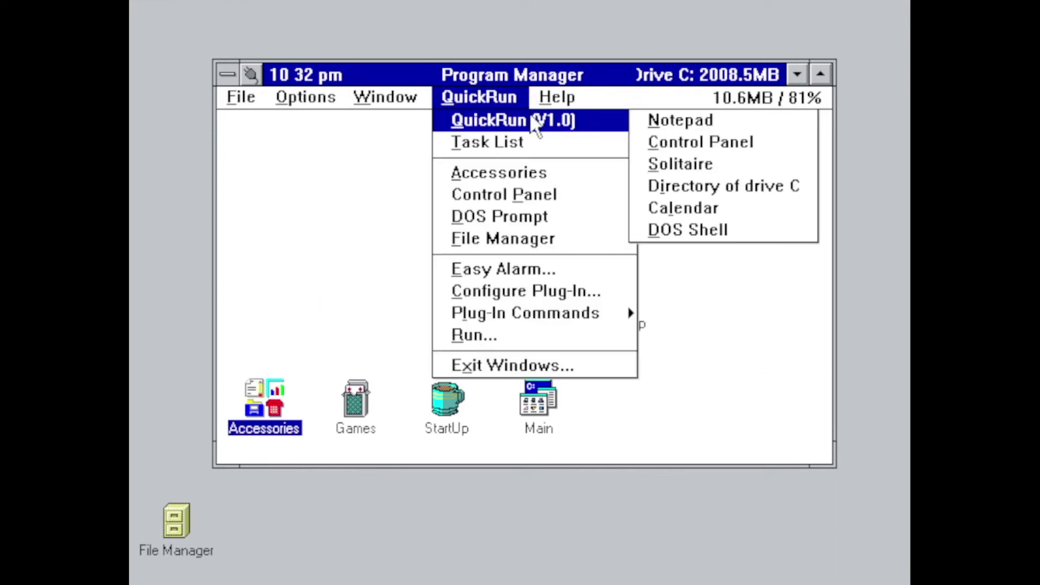
left_click(535, 124)
mouse_move(528, 137)
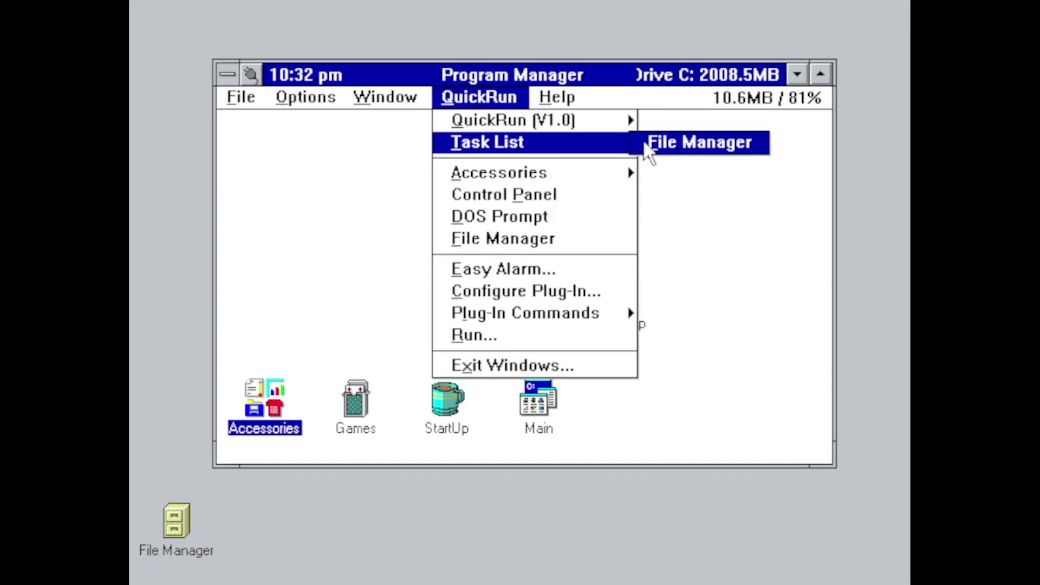
left_click(648, 153)
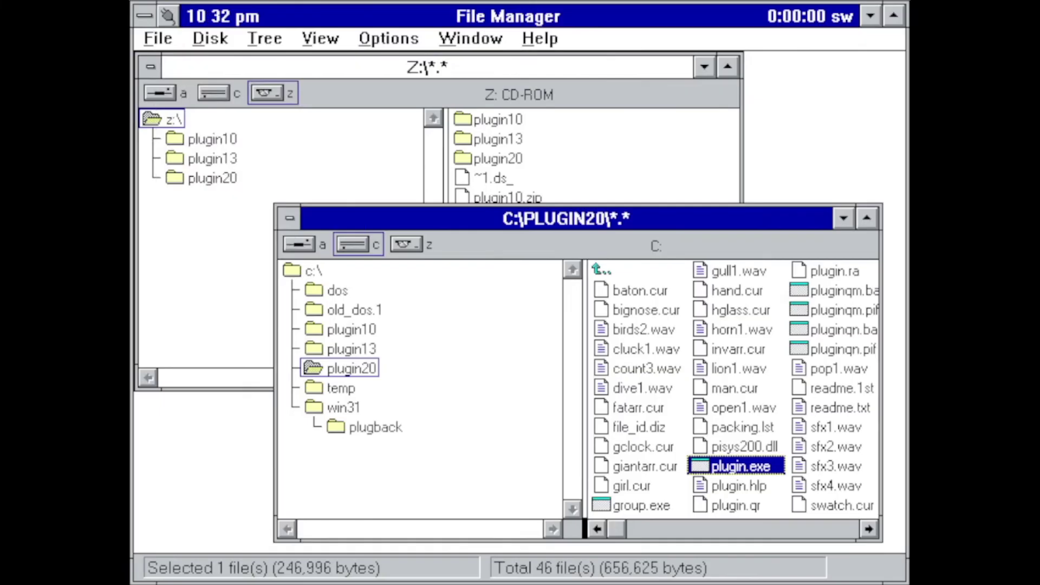
From File Manager's Plug-In title-bar menu, switch to Program Manager via Task List.
left_click(169, 16)
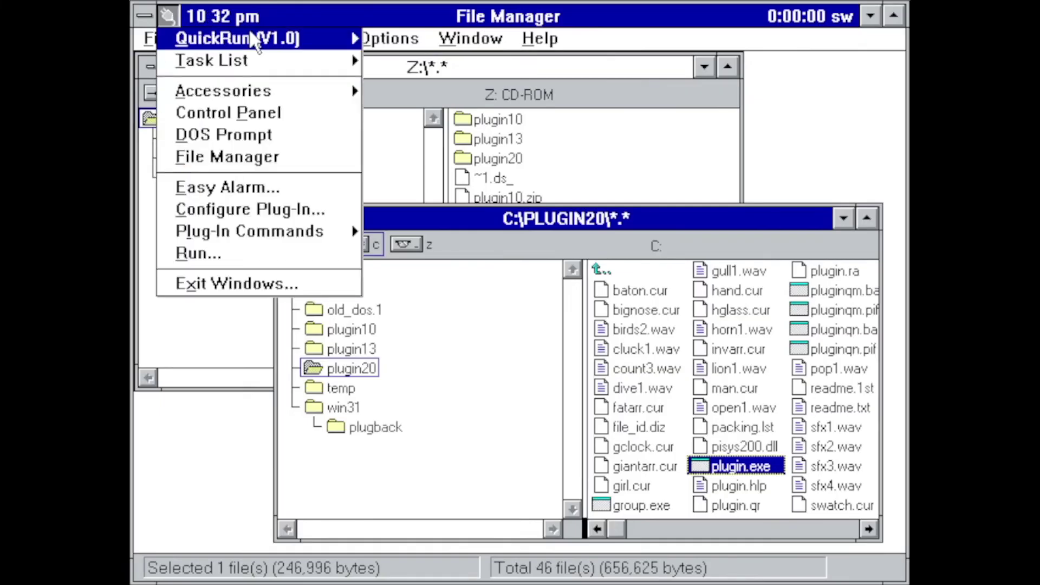
mouse_move(260, 64)
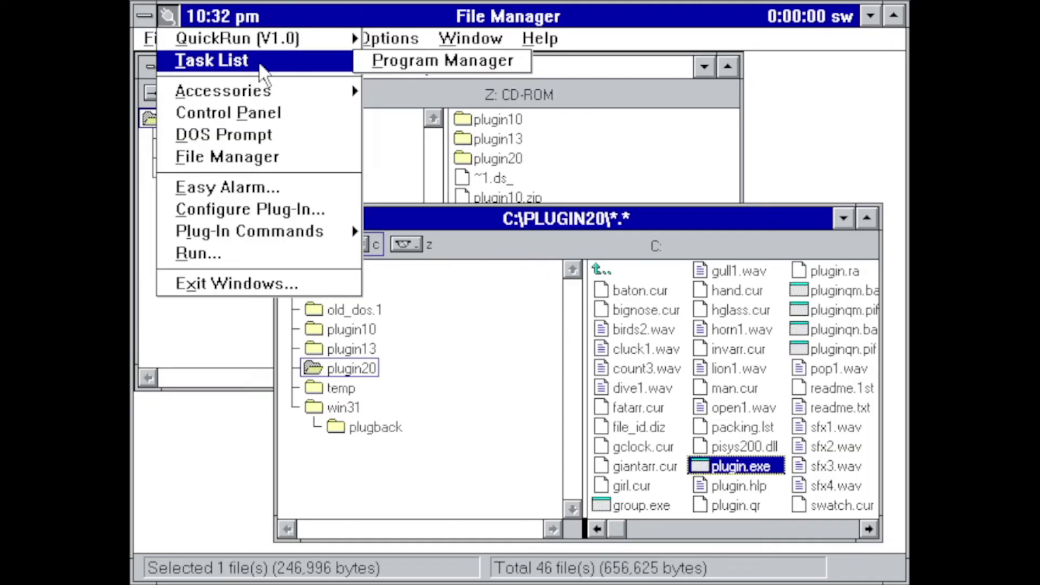
left_click(414, 63)
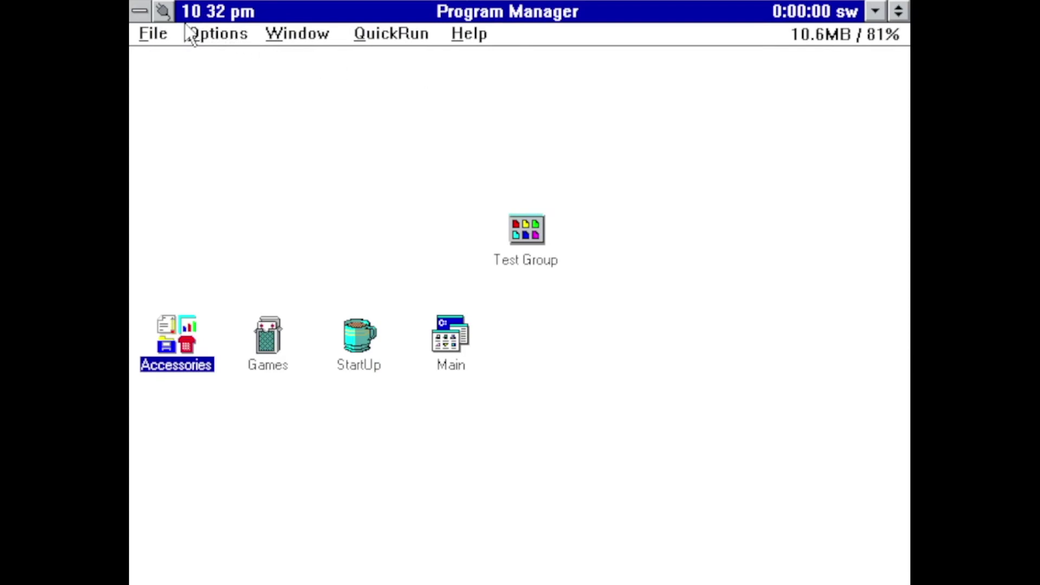
Launch the MS-DOS Prompt from the QuickRun accessories and put it in a window.
left_click(163, 11)
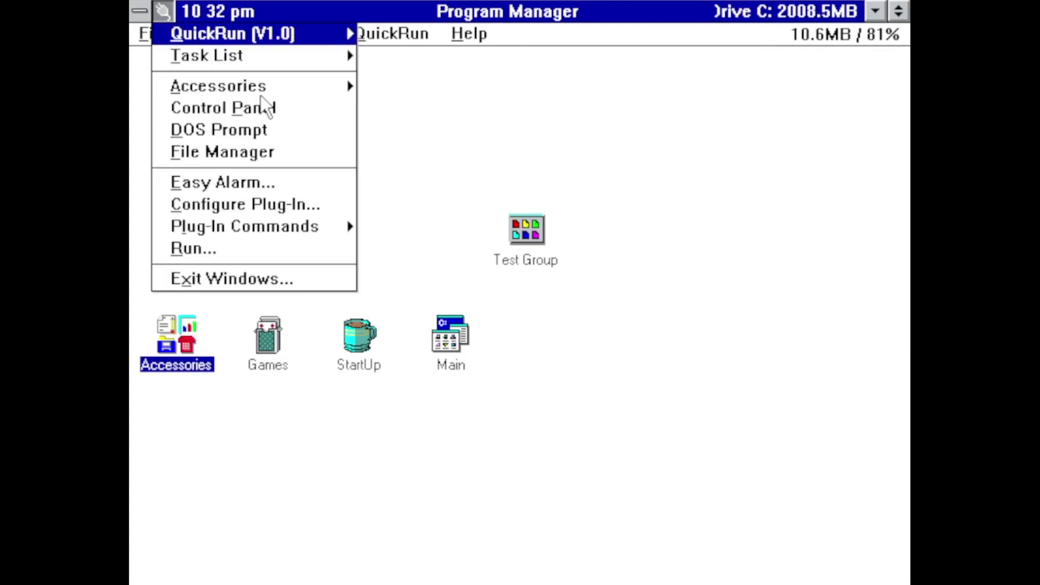
left_click(281, 87)
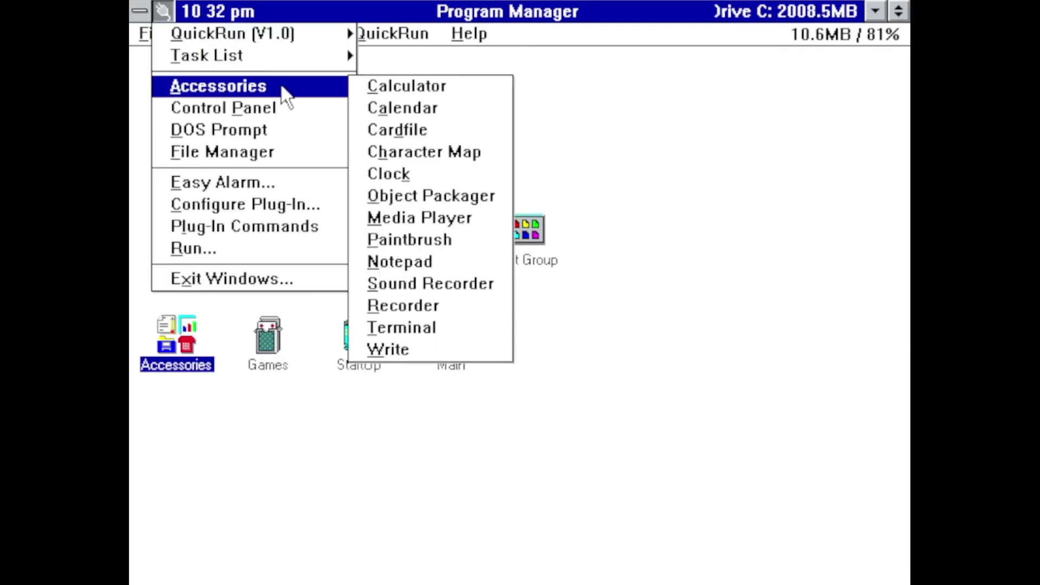
left_click(267, 131)
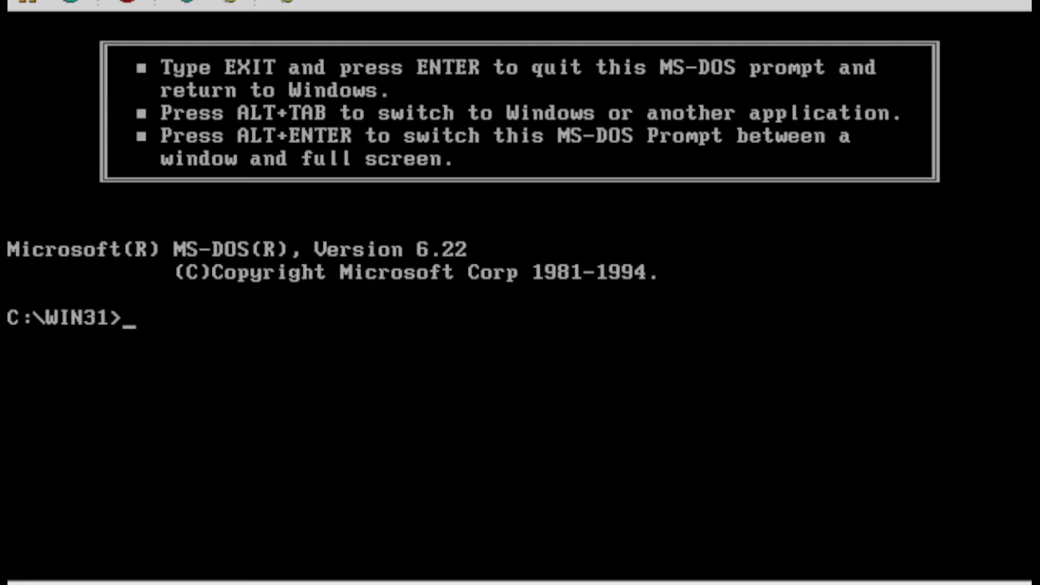
key("alt+Return")
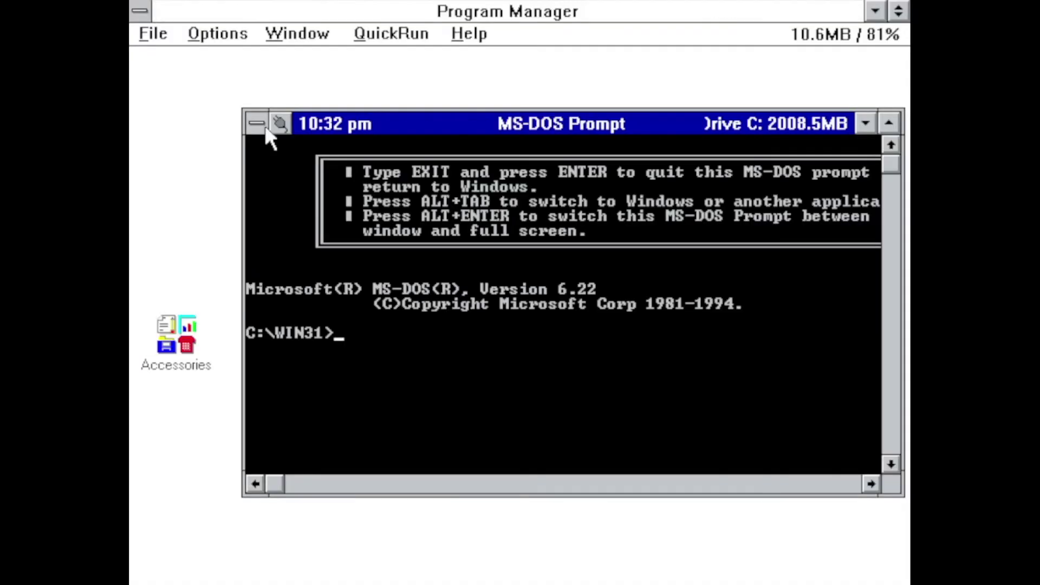
Use Task List to switch to File Manager, then back to Program Manager.
left_click(278, 123)
mouse_move(334, 162)
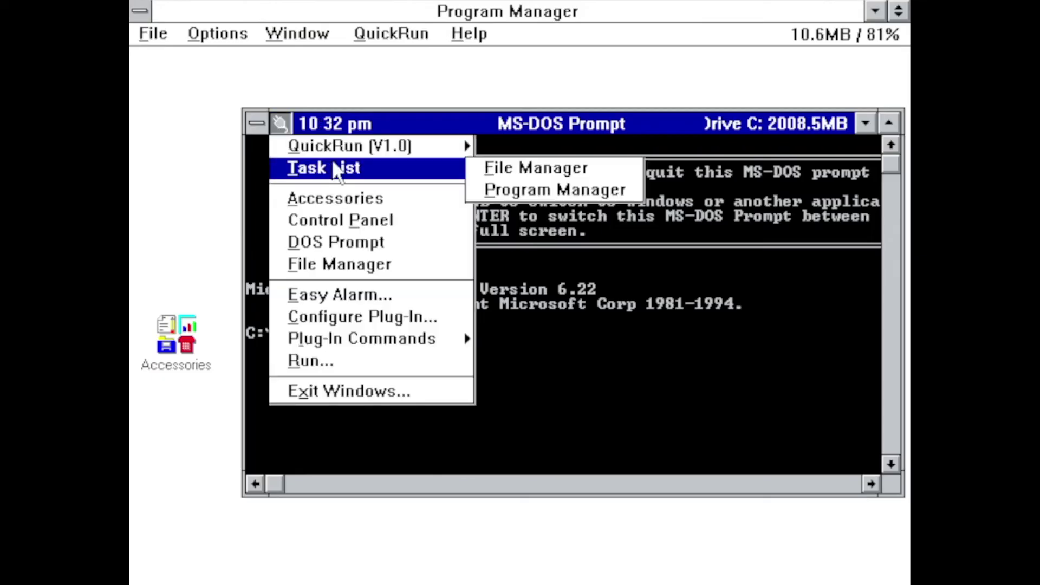
left_click(502, 171)
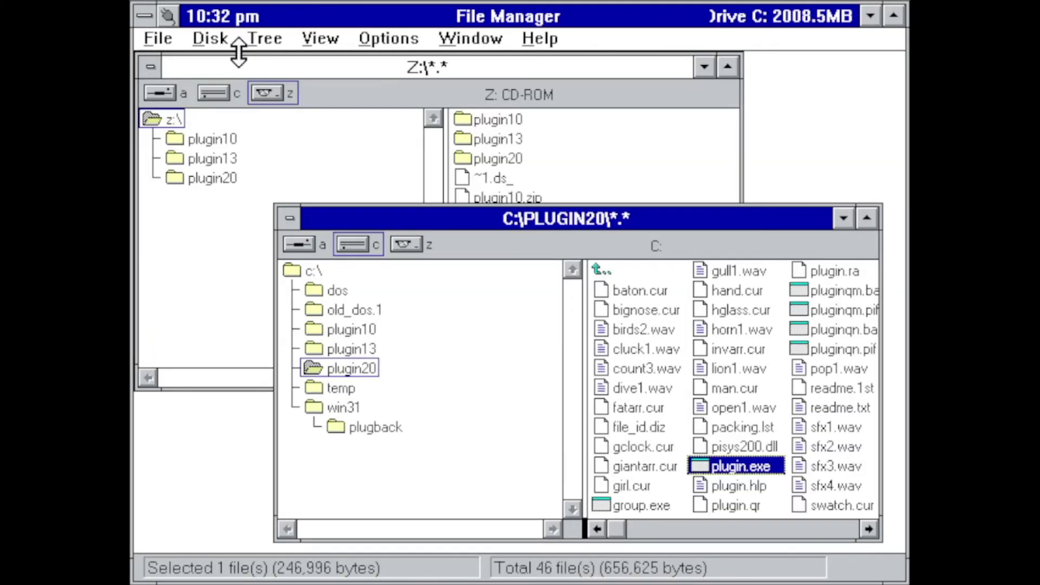
left_click(168, 19)
mouse_move(233, 62)
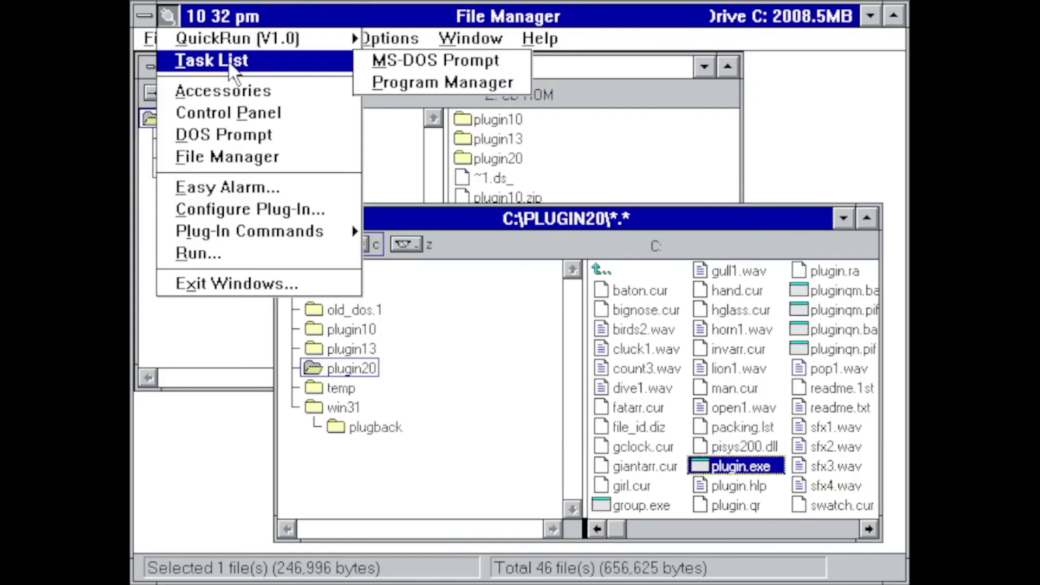
left_click(433, 82)
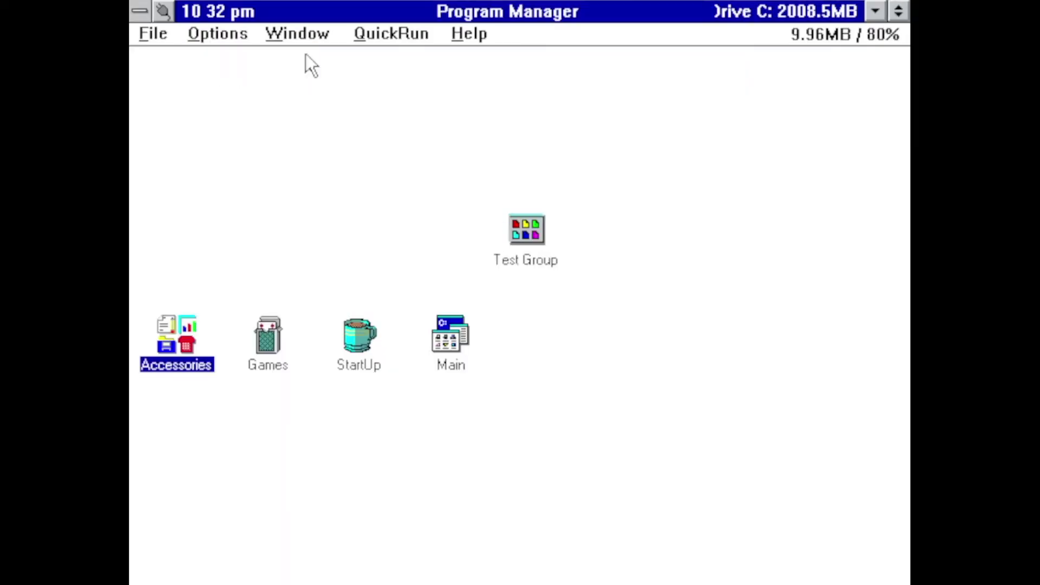
Close the Plug-In Version 2.0 Thank You notice and minimize Test Group to an icon.
left_click(162, 11)
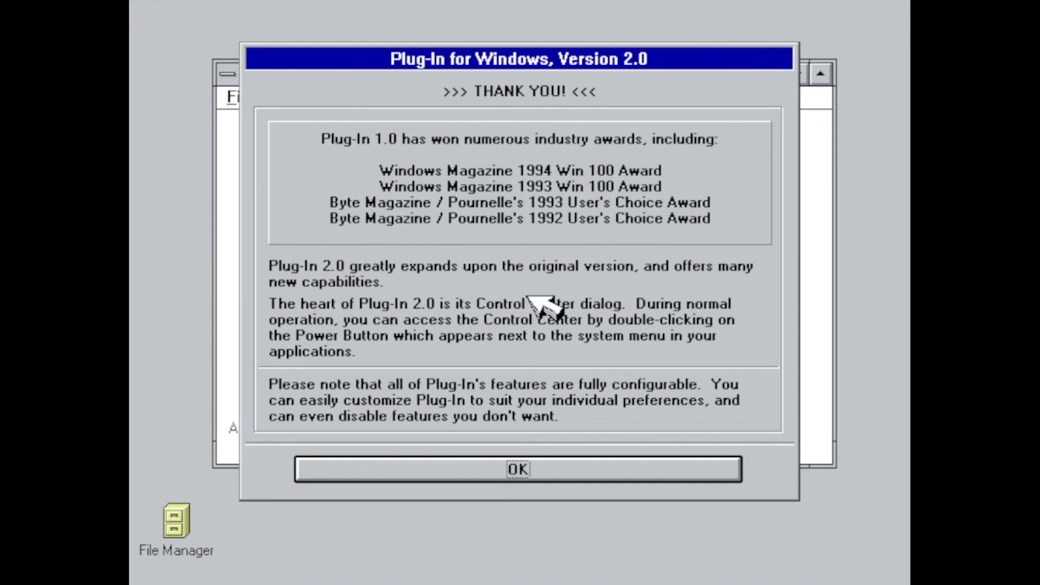
key("Return")
left_click(735, 143)
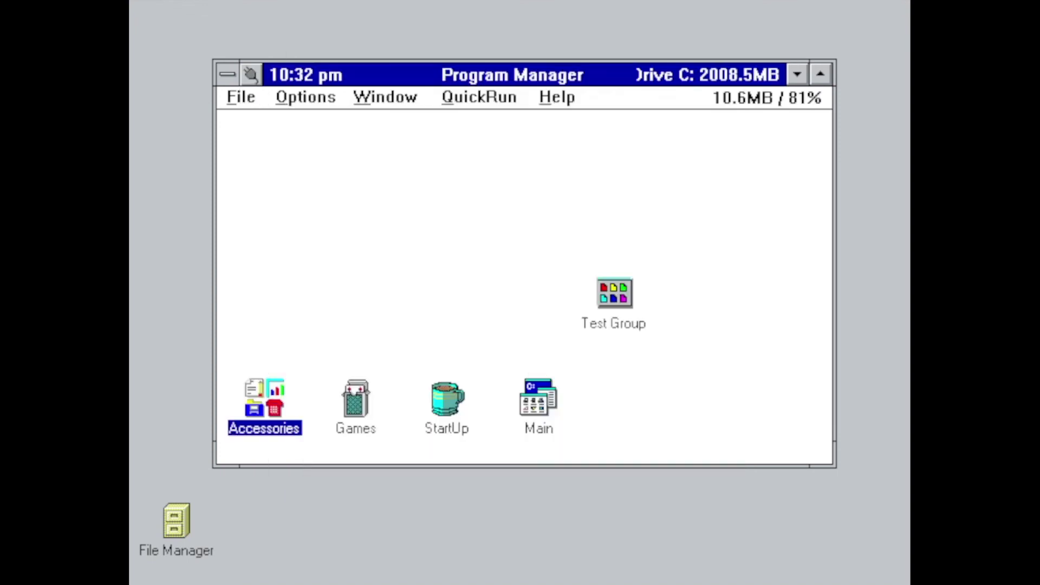